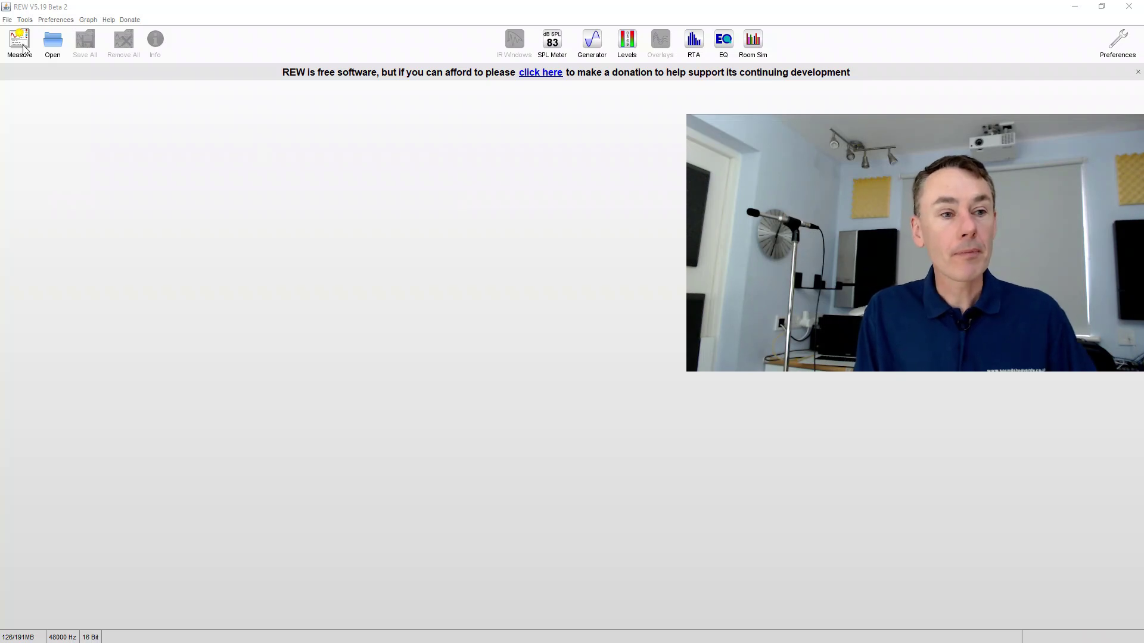
# - Start a new measurement and check that the input level reads Level OK at -12.6 dB
pyautogui.click(24, 48)
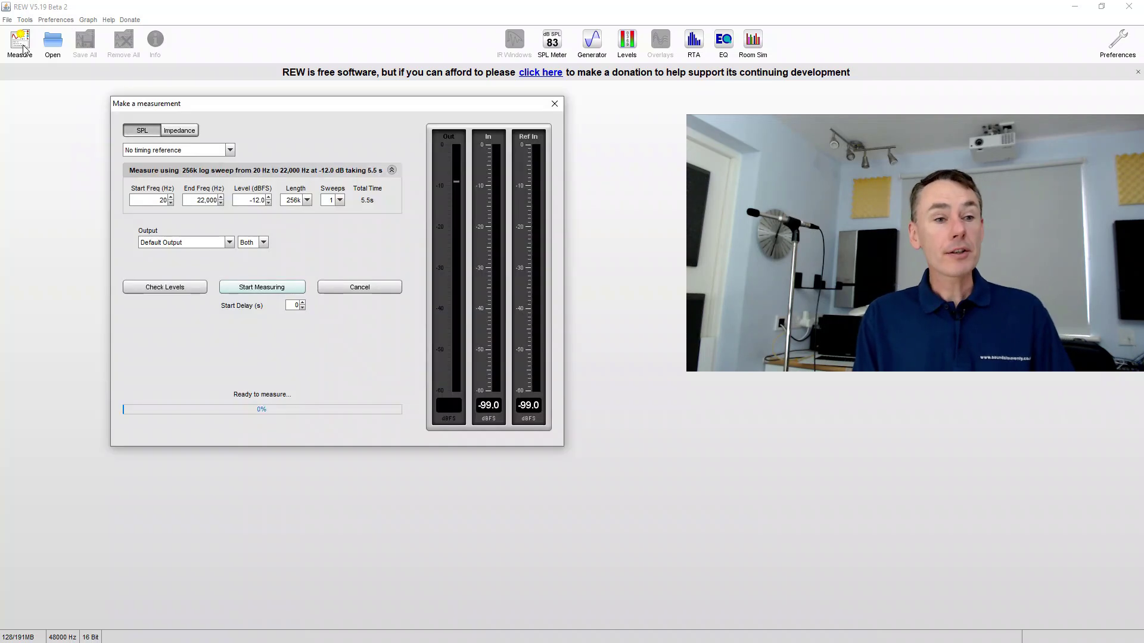
pyautogui.click(176, 292)
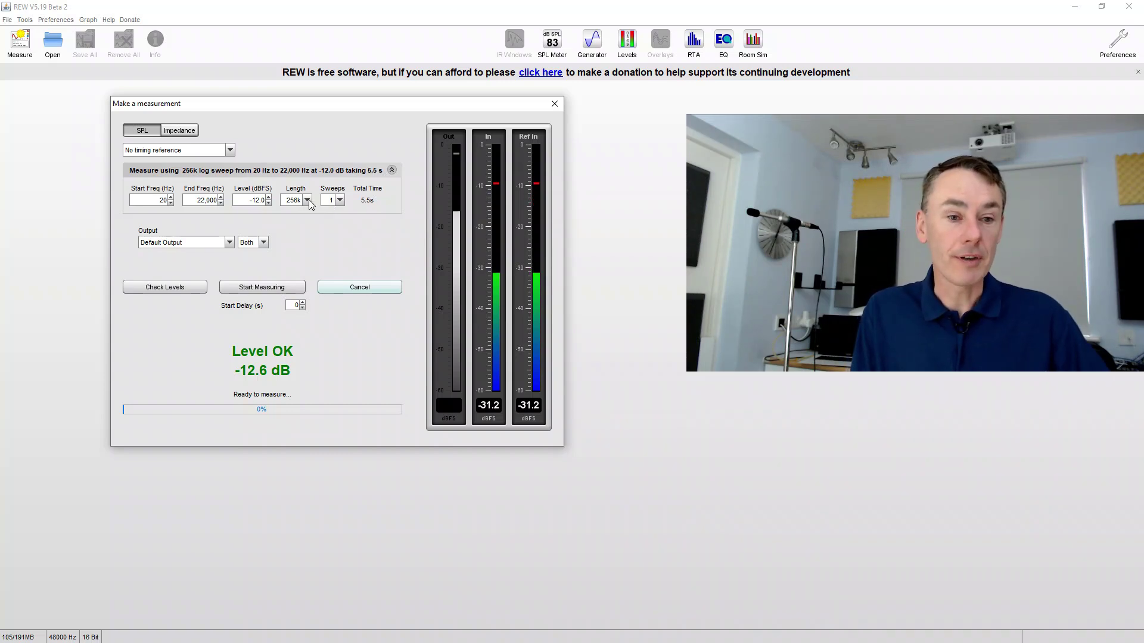
# - Run the 5.5-second 20 Hz–22,000 Hz sweep and let the measurement complete
pyautogui.click(266, 290)
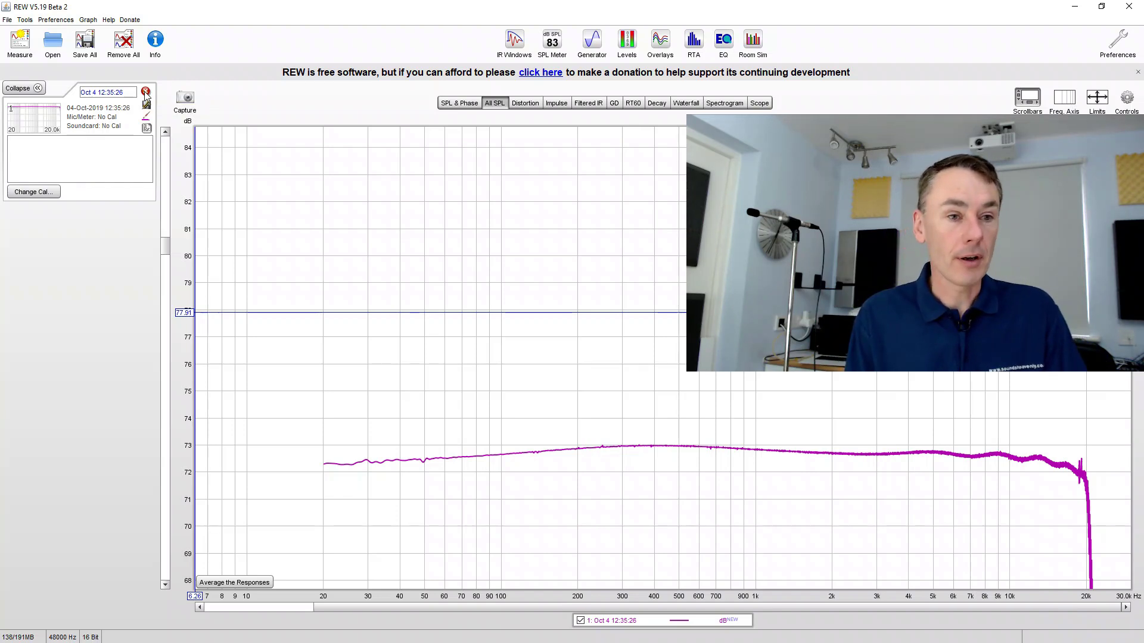
# - Remove the new measurement and load YouTube REW Measurements.mdat instead
pyautogui.click(146, 94)
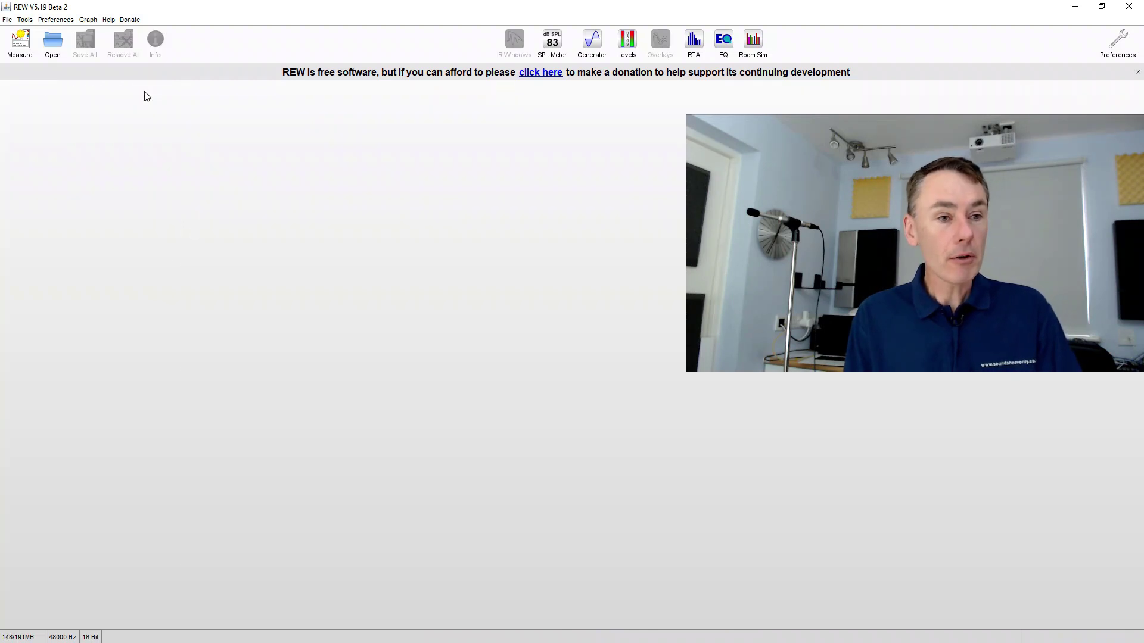
pyautogui.click(52, 41)
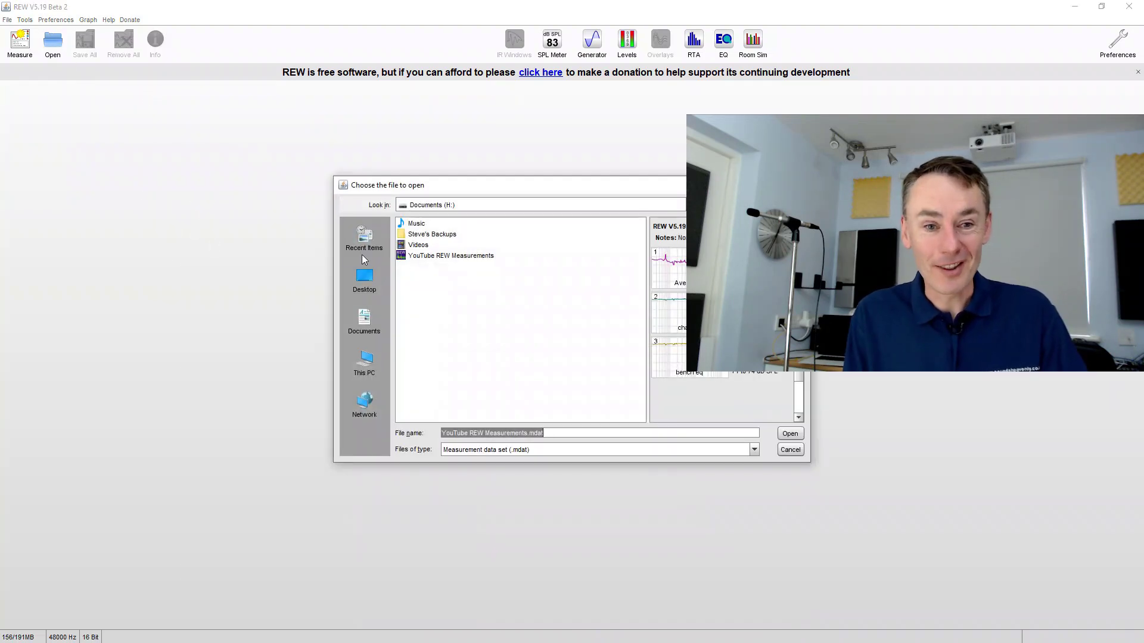
pyautogui.doubleClick(448, 258)
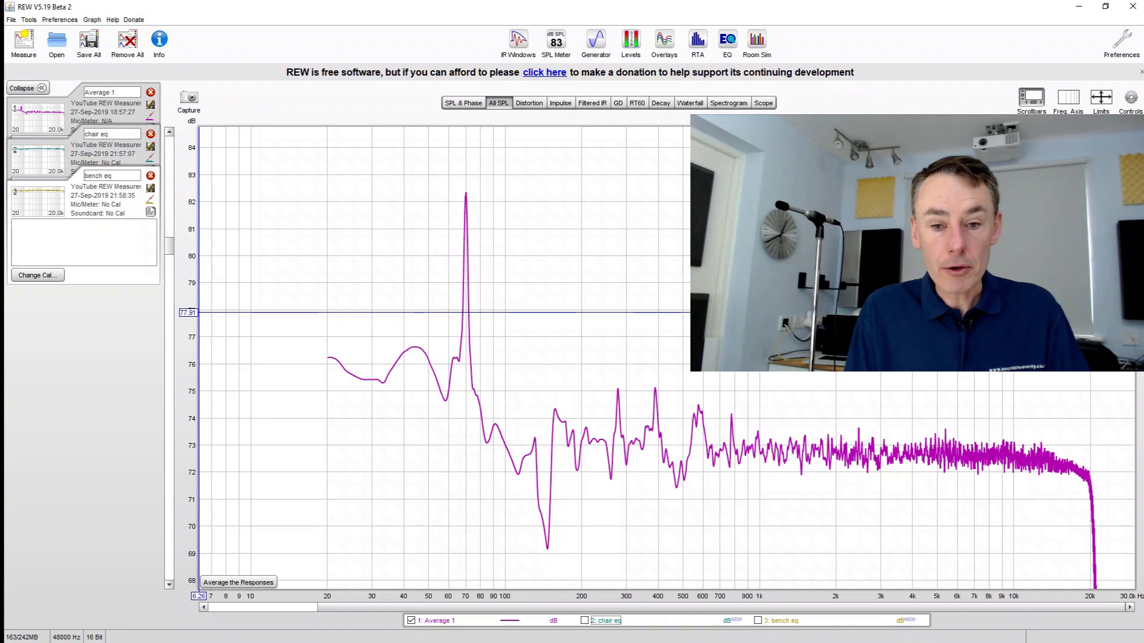
# - Show chair eq on the graph and toggle Average 1 on and off, leaving it hidden
pyautogui.click(584, 620)
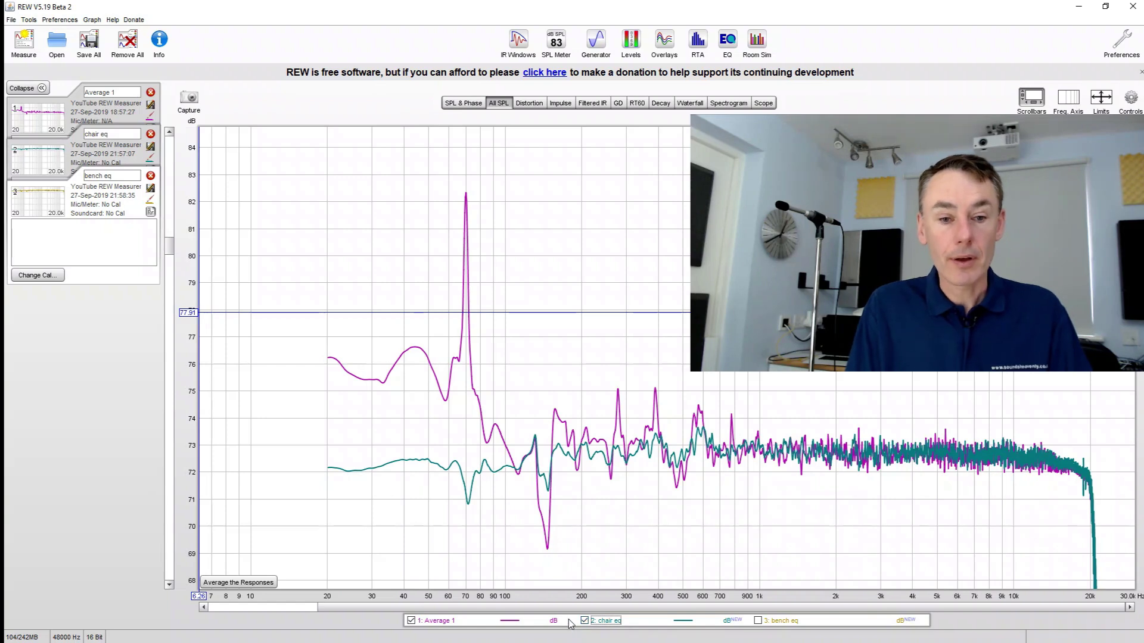
pyautogui.click(414, 620)
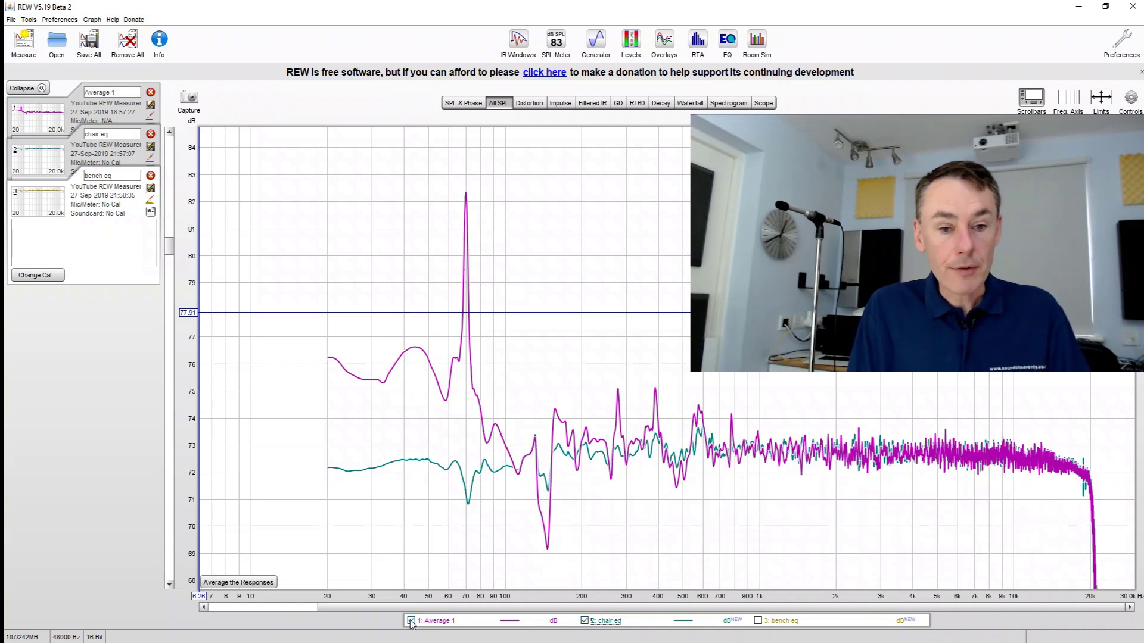
pyautogui.click(411, 621)
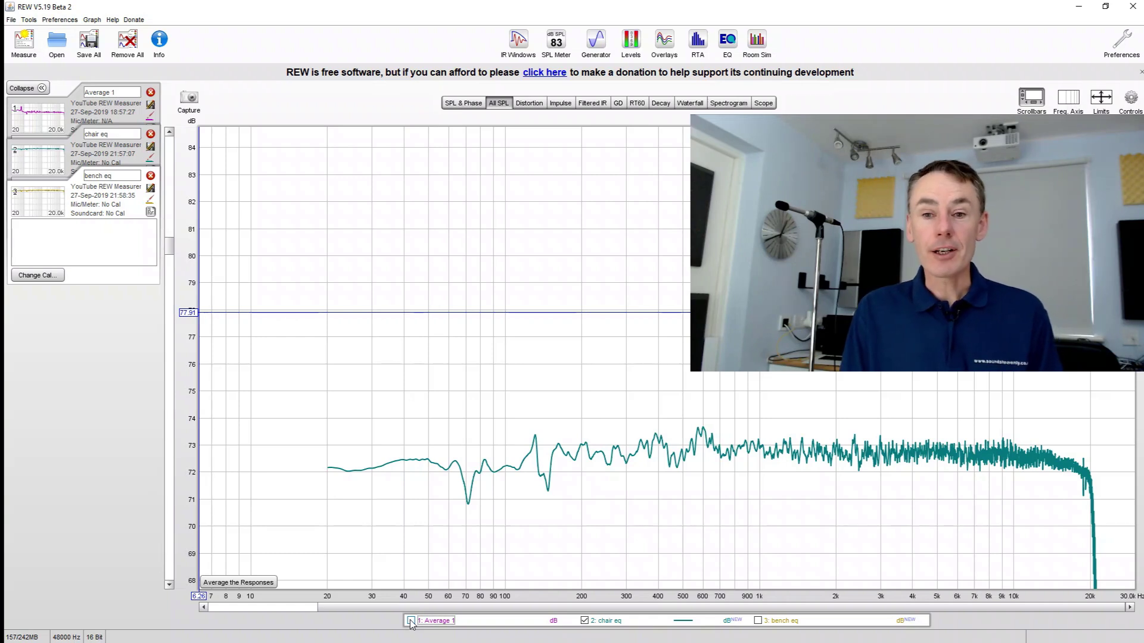
pyautogui.click(410, 620)
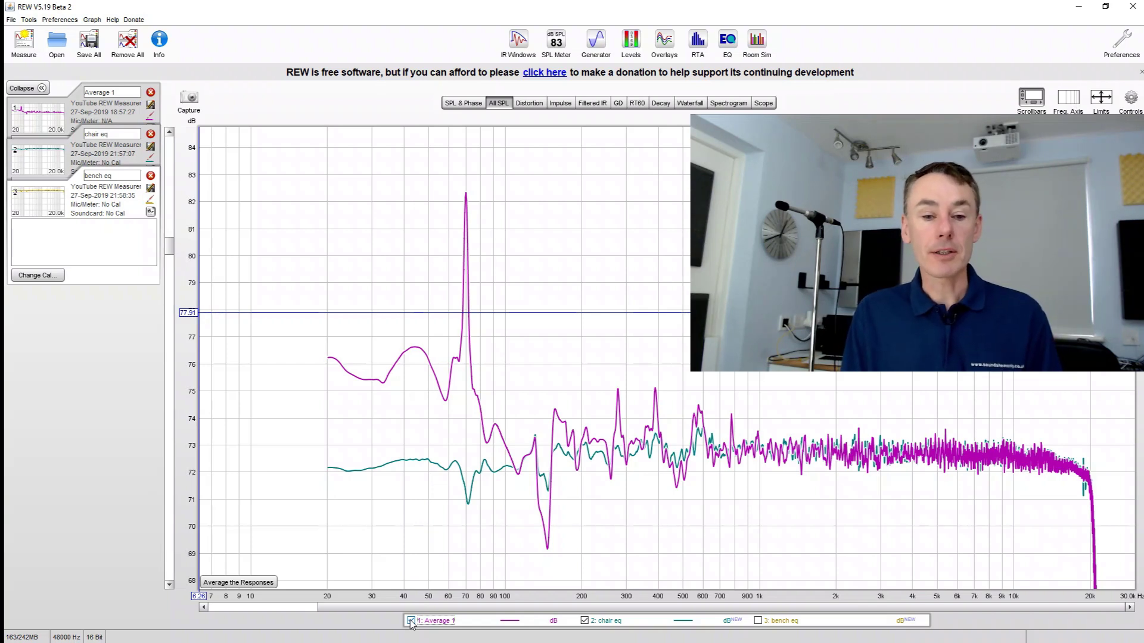
pyautogui.click(410, 621)
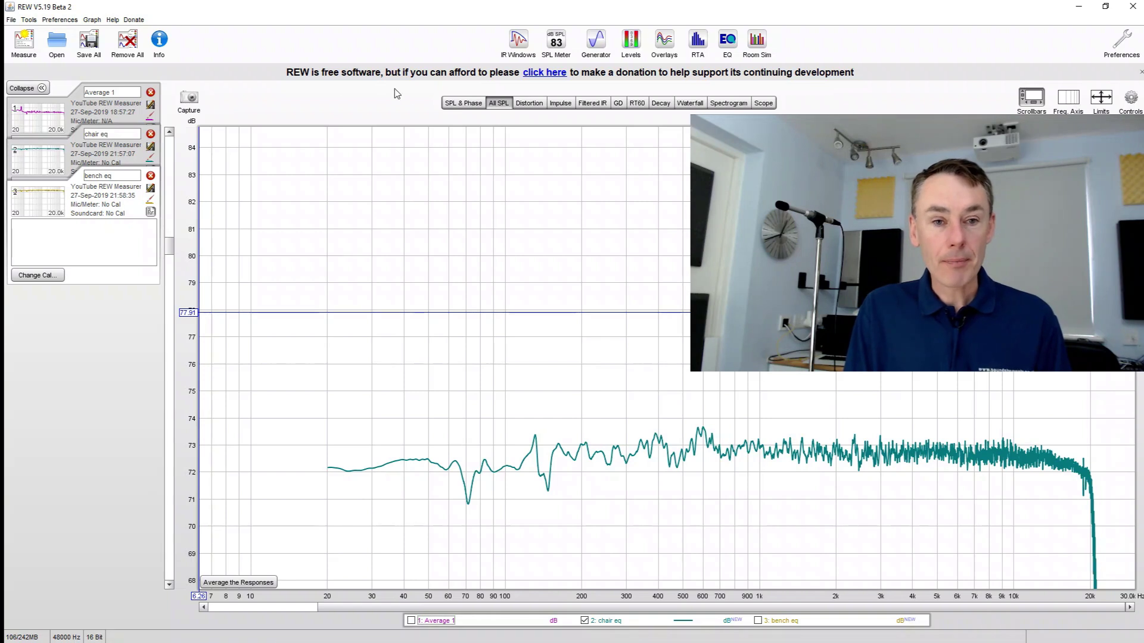
pyautogui.click(501, 106)
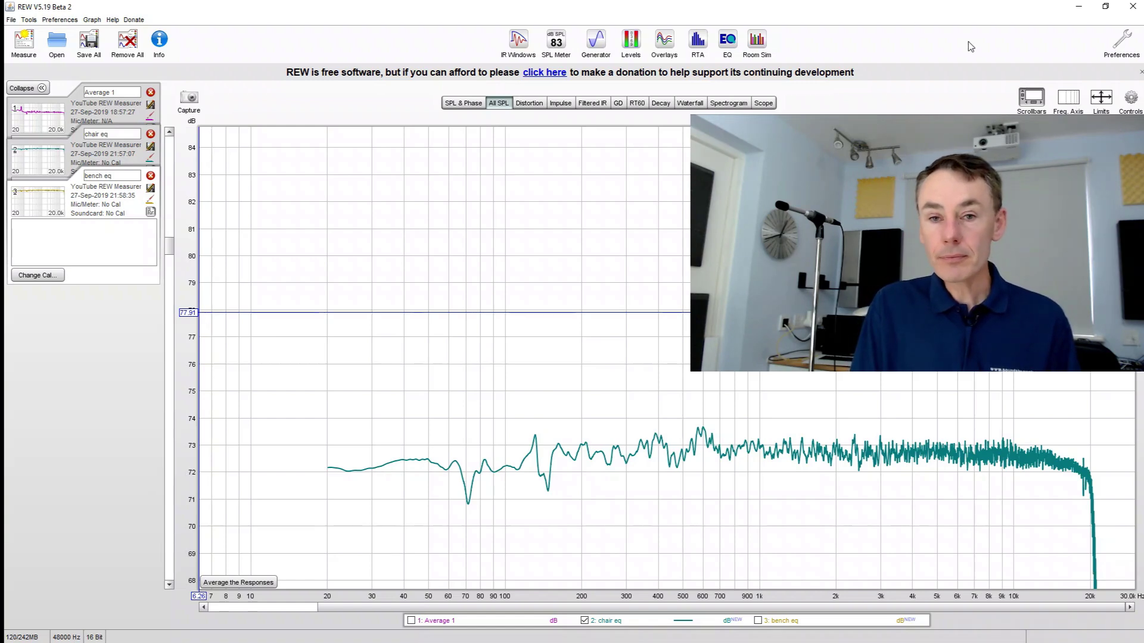
# - Match bench eq's target to 73.7 dB, cap boost at 6 dB individual / 0 dB overall, then fit filters
pyautogui.click(726, 40)
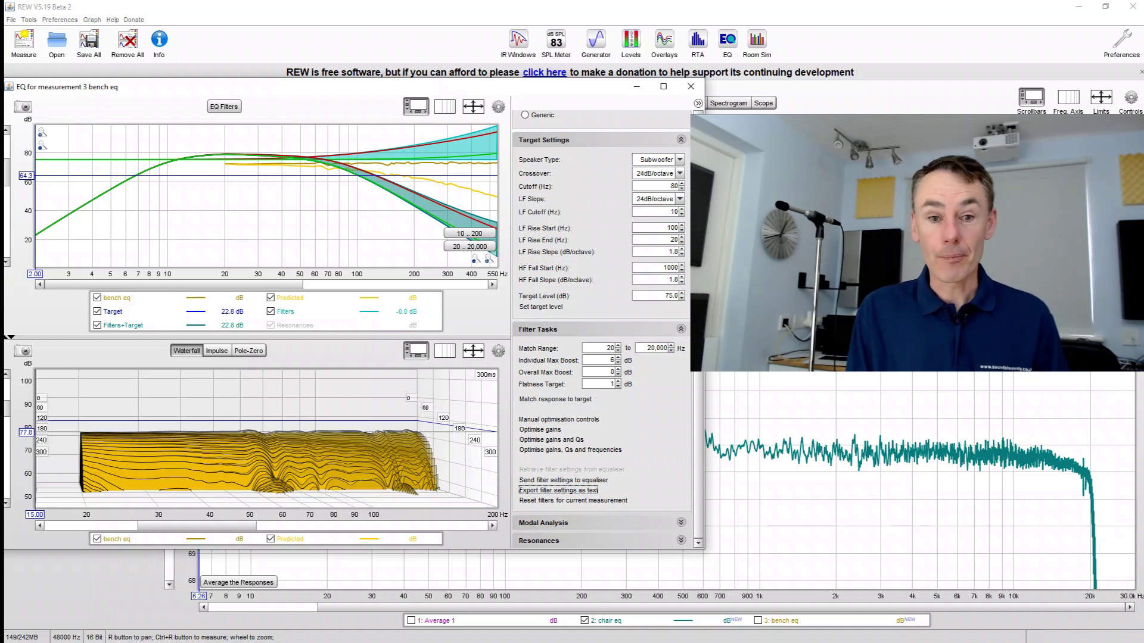
pyautogui.click(539, 307)
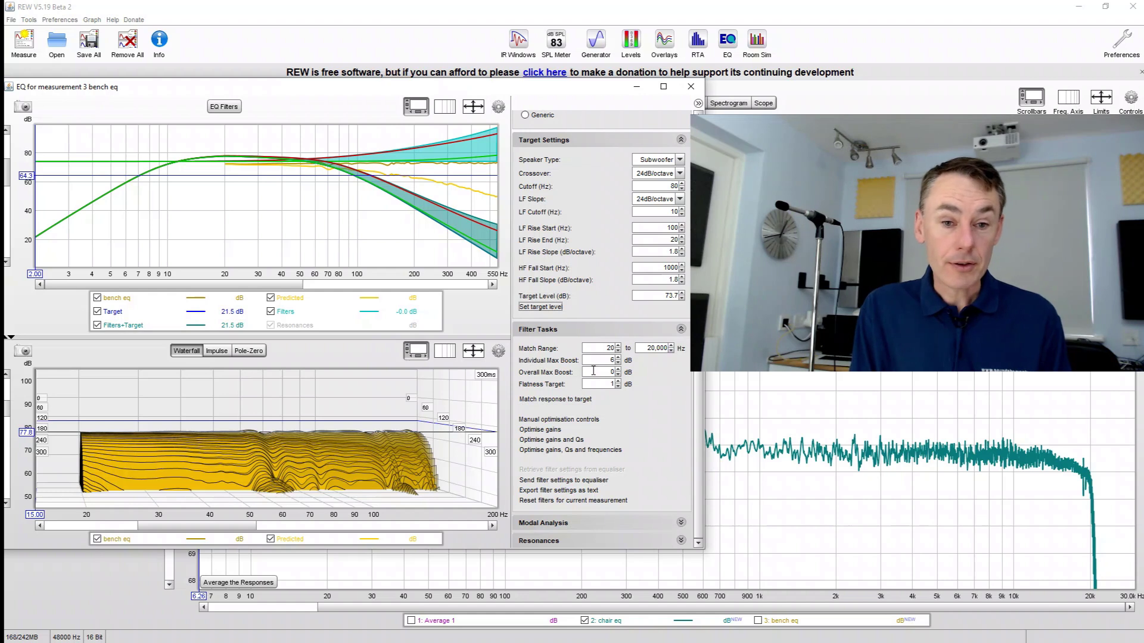
pyautogui.moveTo(595, 371)
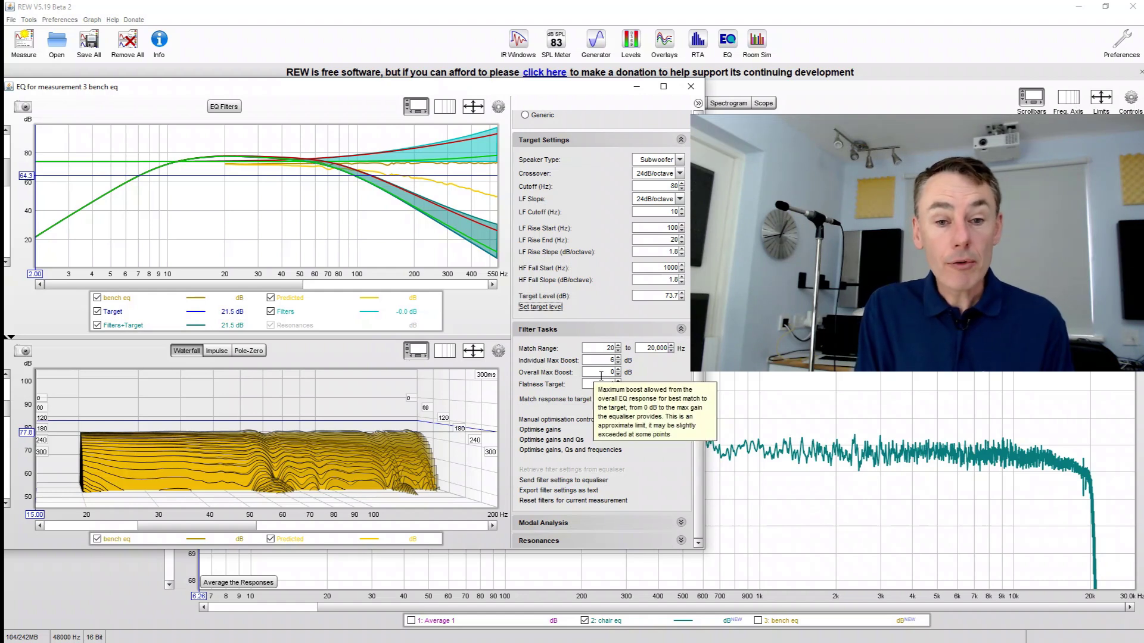
pyautogui.doubleClick(601, 375)
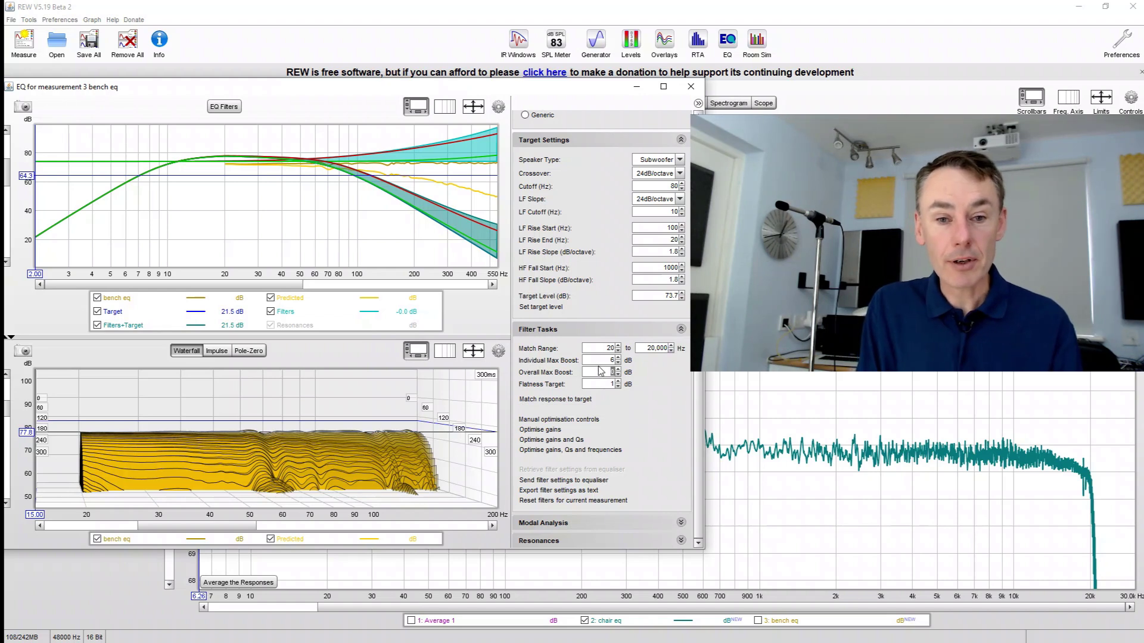
pyautogui.doubleClick(601, 362)
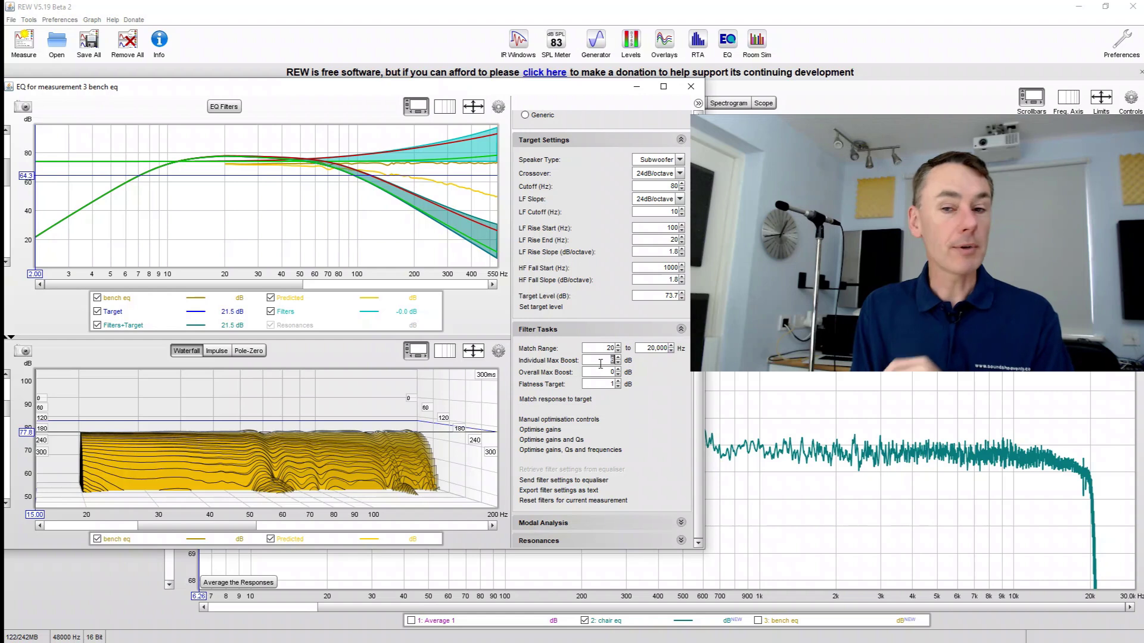
pyautogui.click(600, 385)
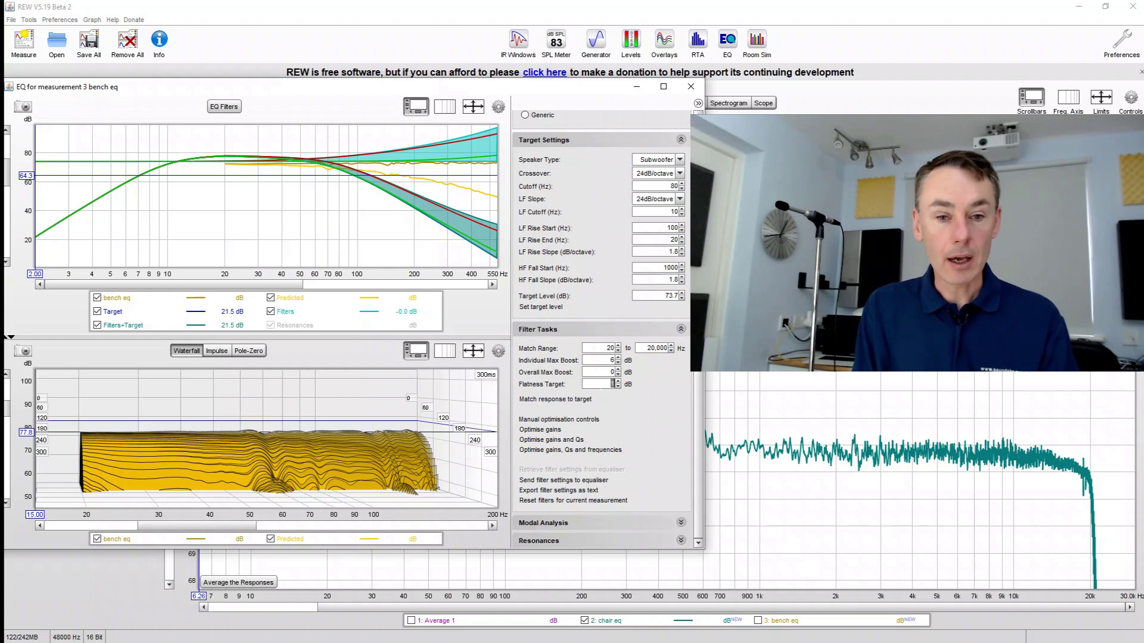
pyautogui.click(560, 400)
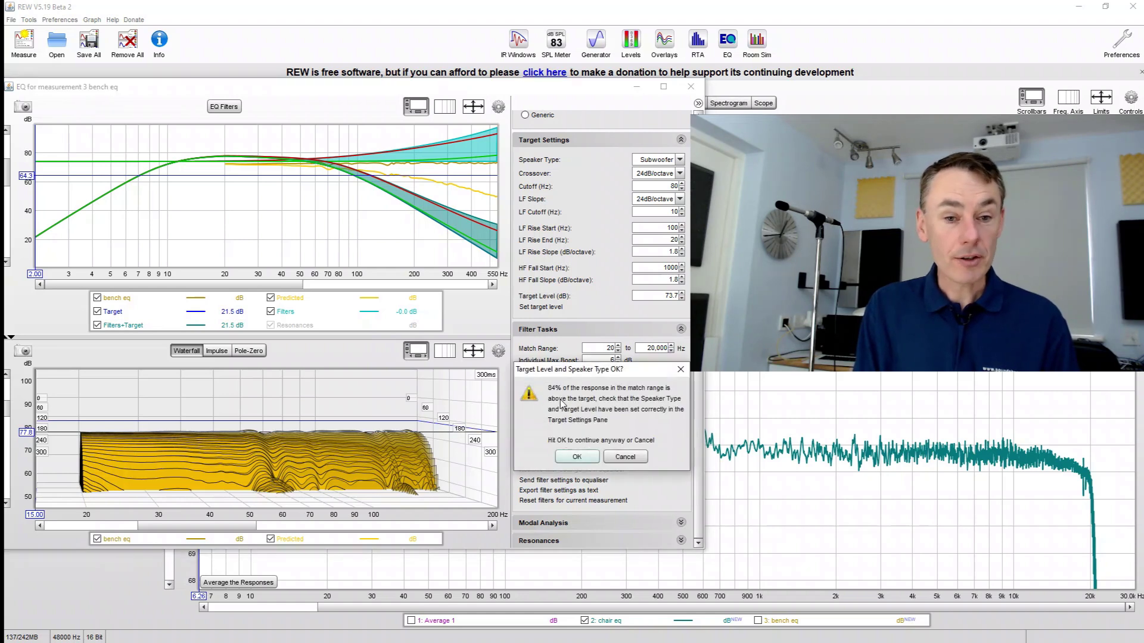
# - Accept the 84%-above-target warning and optimise the filters' gains, Qs and frequencies
pyautogui.click(578, 458)
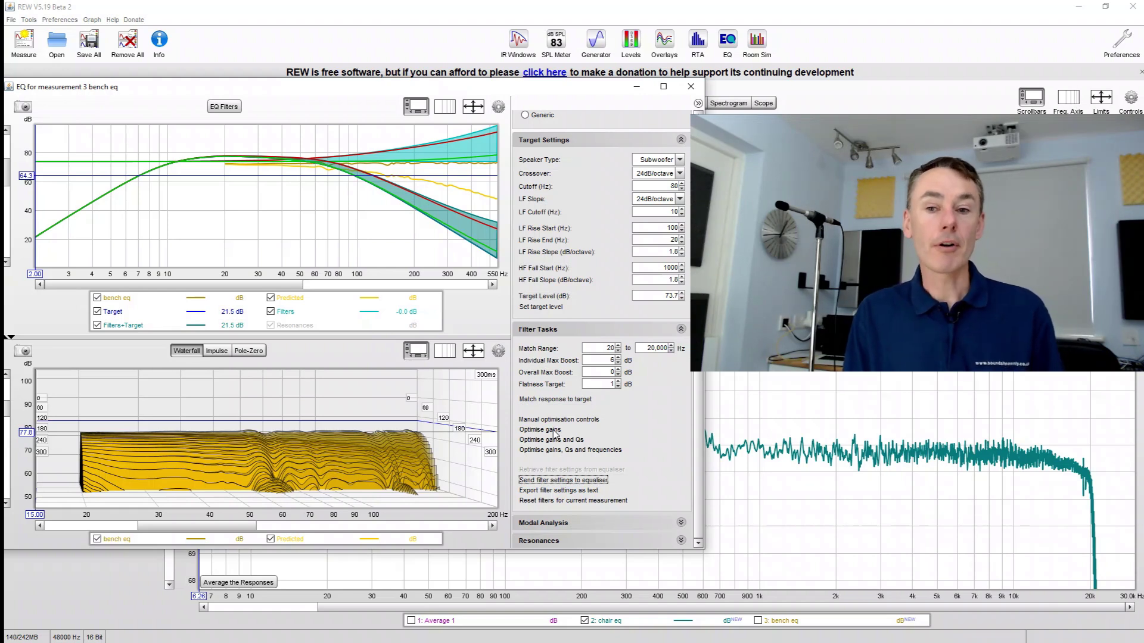
# - Begin exporting the filter settings as text, skip the notes, and cancel without saving a file
pyautogui.click(561, 492)
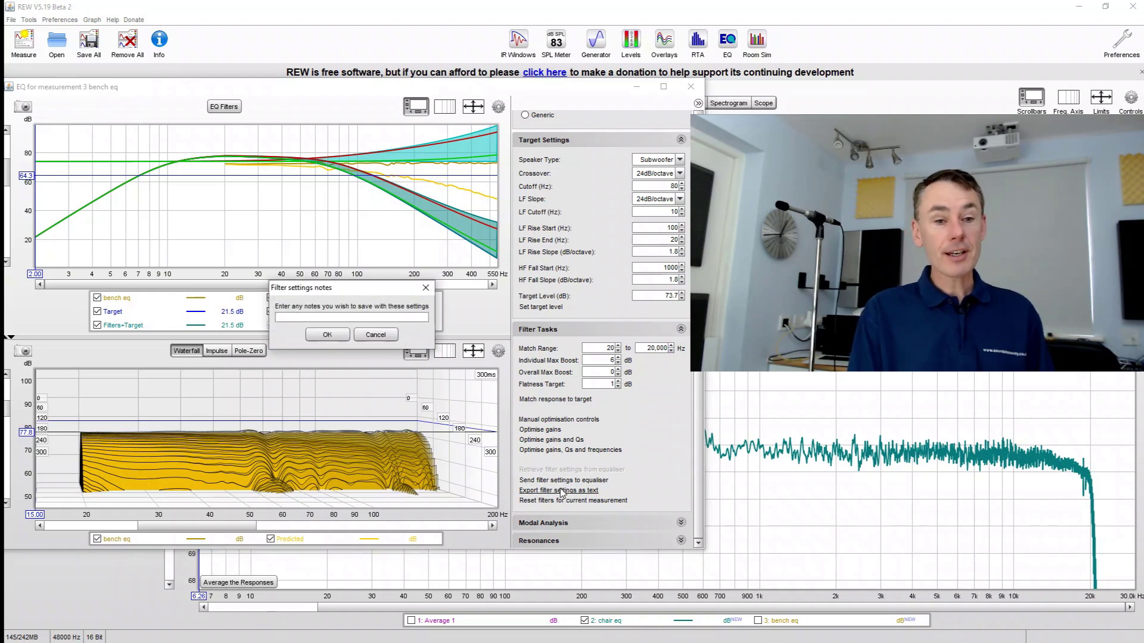
pyautogui.click(343, 334)
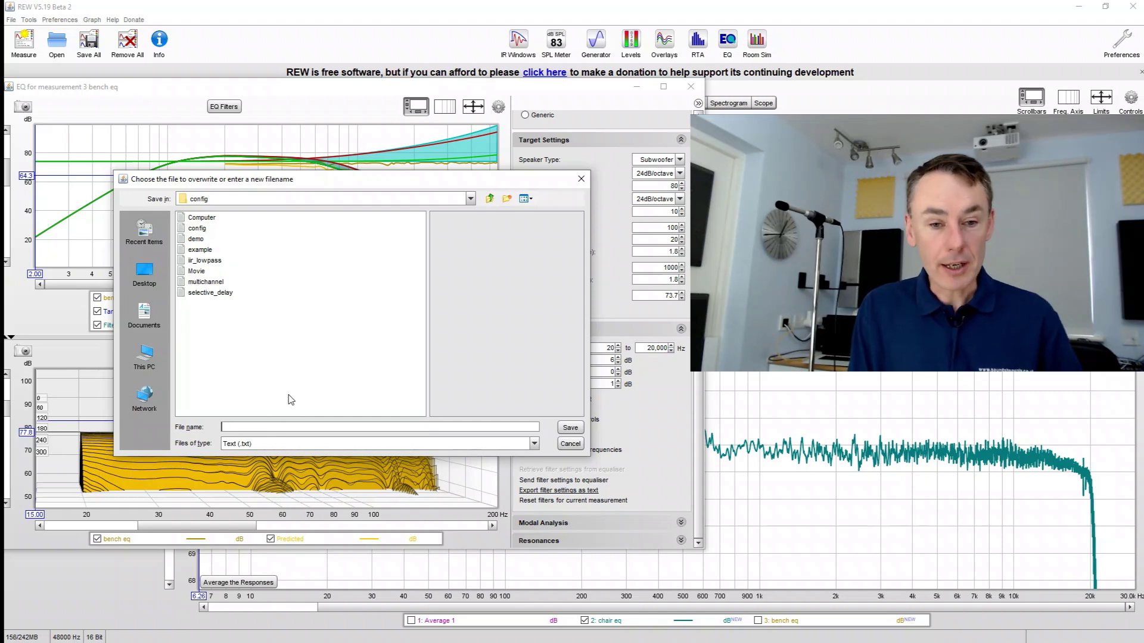
pyautogui.click(582, 444)
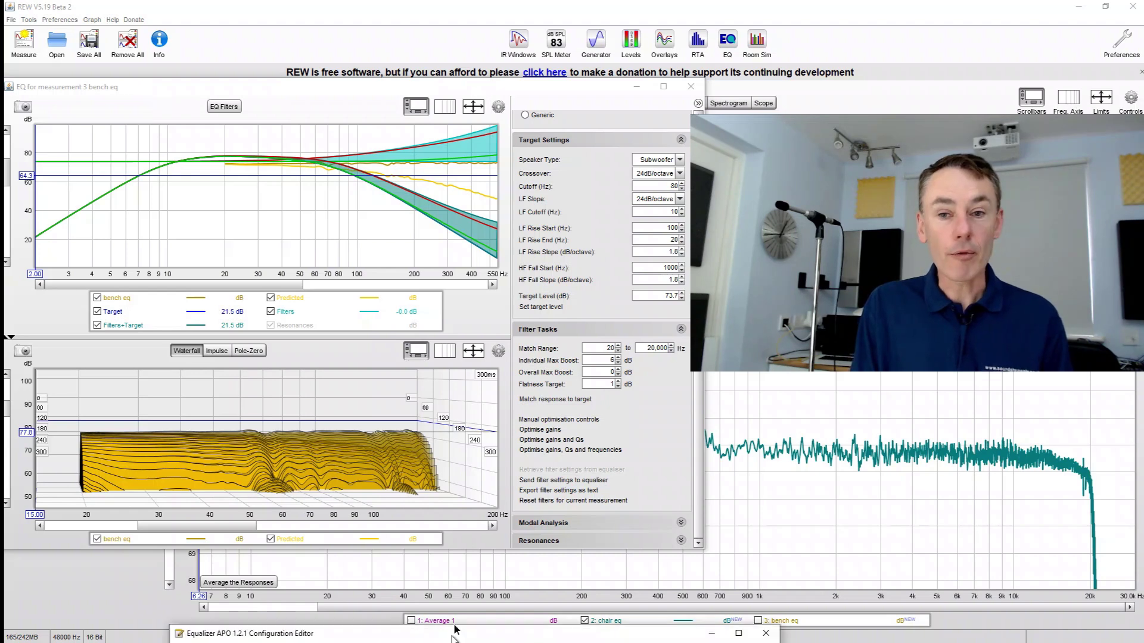
# - Bring the Equalizer APO editor and the EqualizerAPO config folder window into view
pyautogui.moveTo(477, 621); pyautogui.dragTo(324, 118)
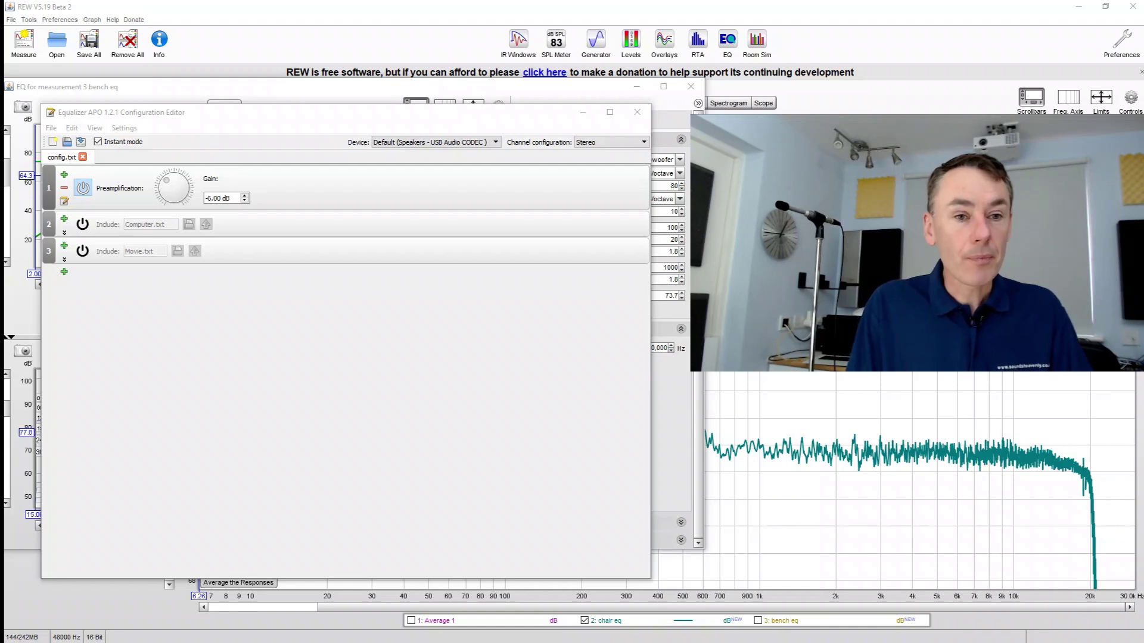
pyautogui.moveTo(517, 431); pyautogui.dragTo(308, 95)
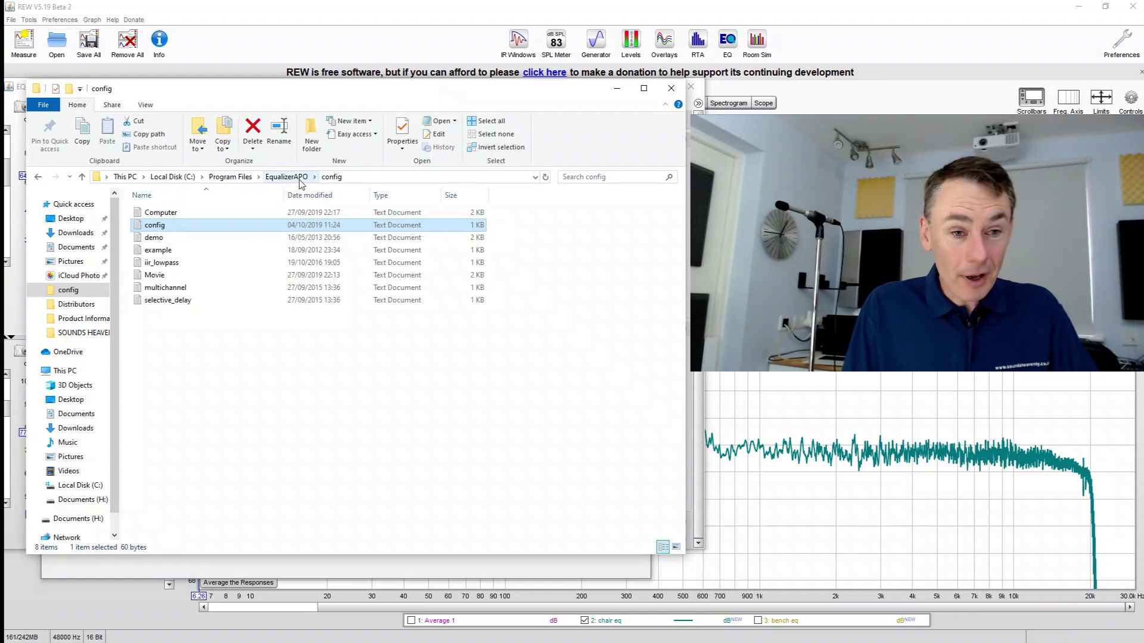
pyautogui.doubleClick(153, 225)
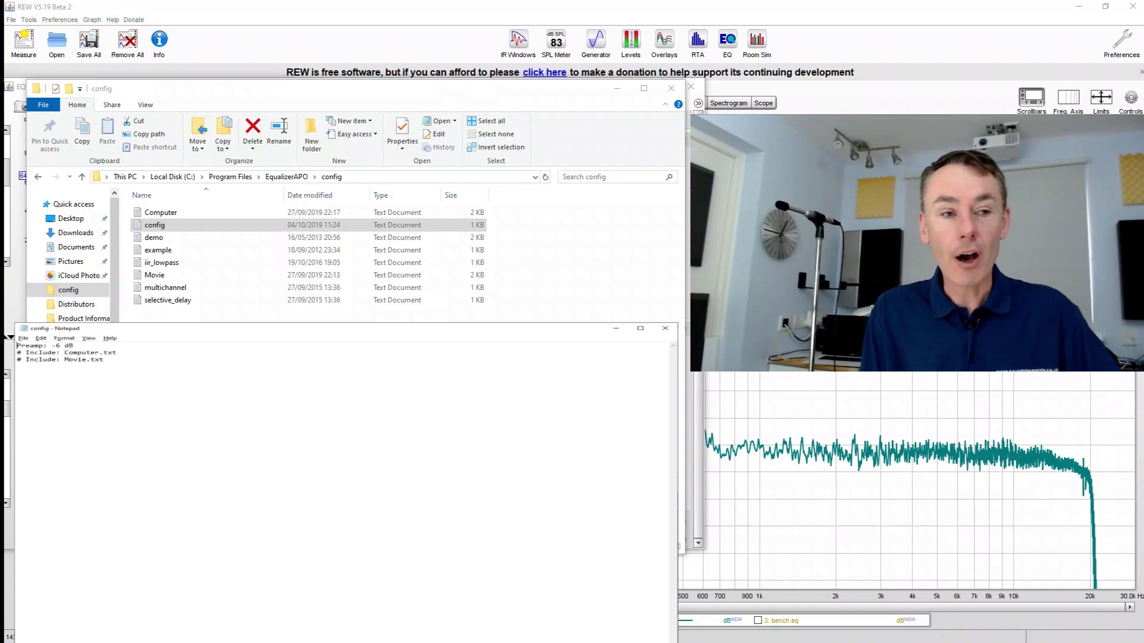
pyautogui.hotkey('alt', 'Tab')
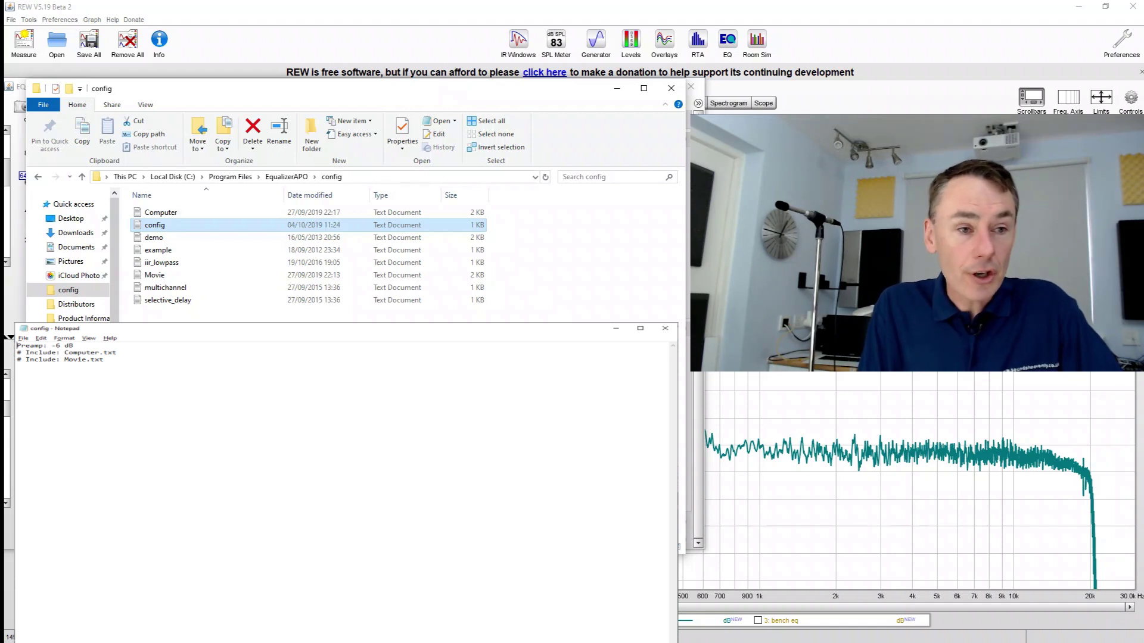
pyautogui.hotkey('alt', 'Tab')
pyautogui.hotkey('alt', 'F4')
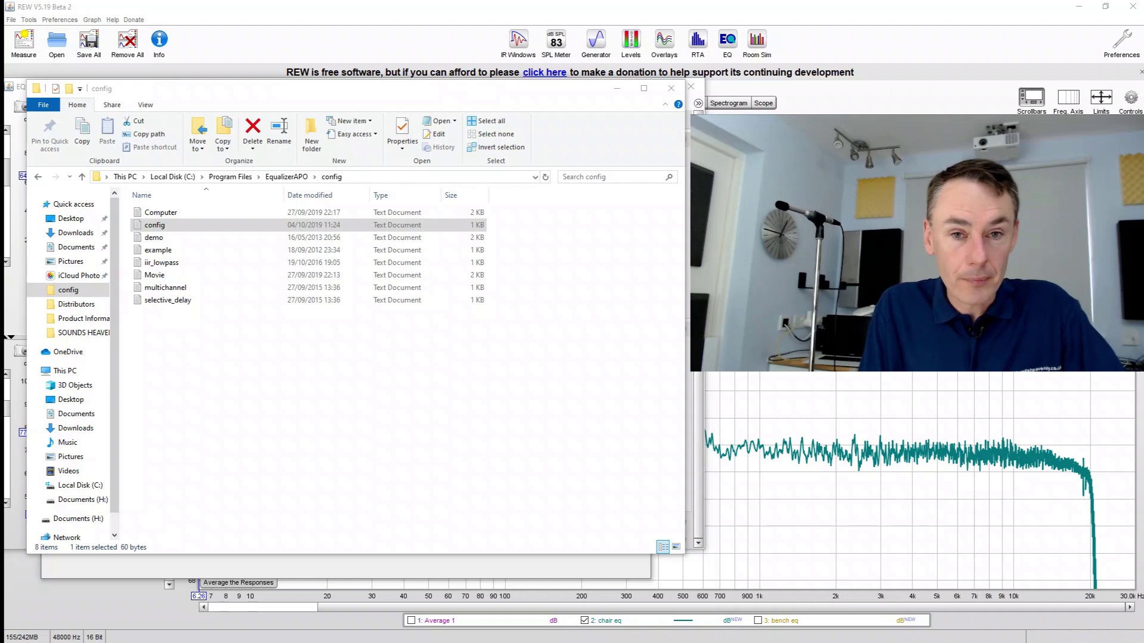
# - Close the config folder, then toggle the Computer.txt and Movie.txt includes, leaving both disabled
pyautogui.click(671, 88)
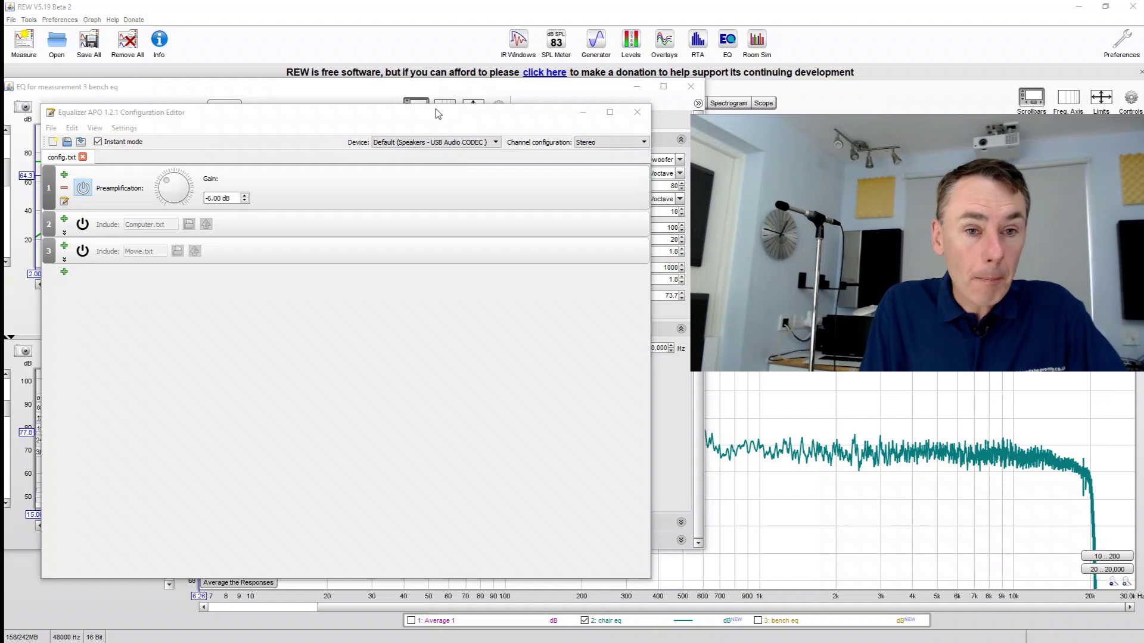
pyautogui.moveTo(434, 112); pyautogui.dragTo(427, 67)
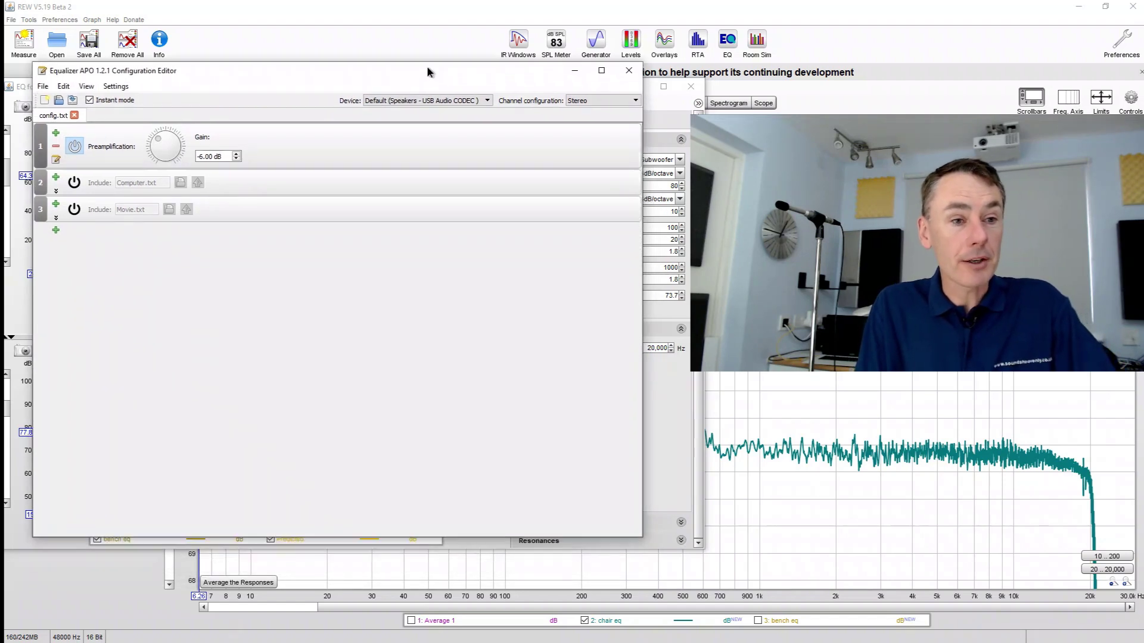
pyautogui.click(74, 183)
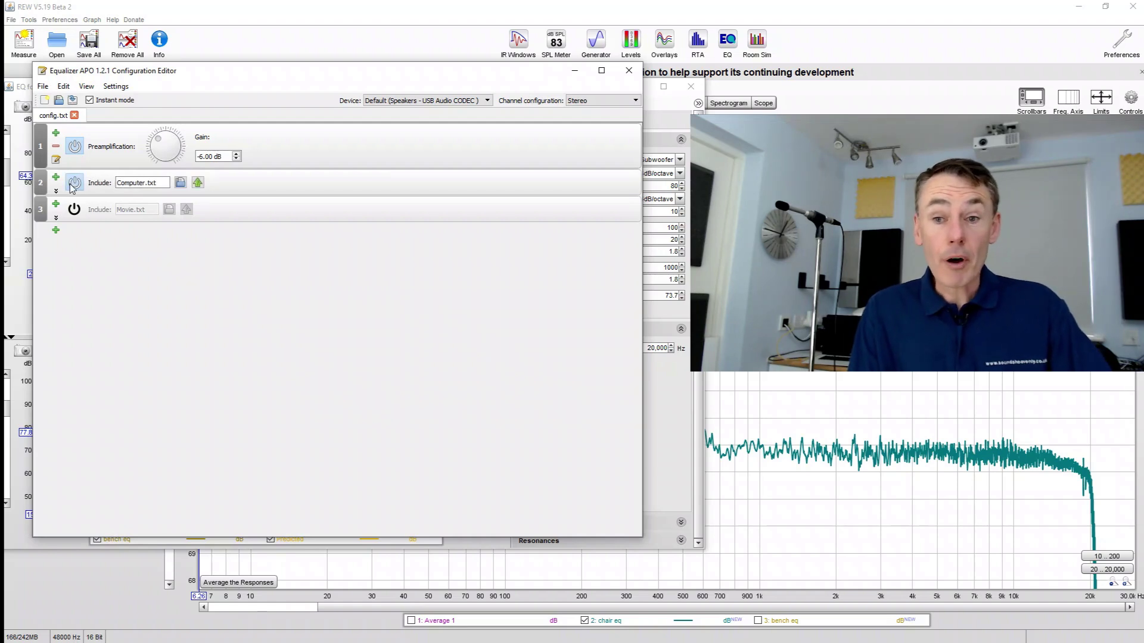
pyautogui.click(72, 187)
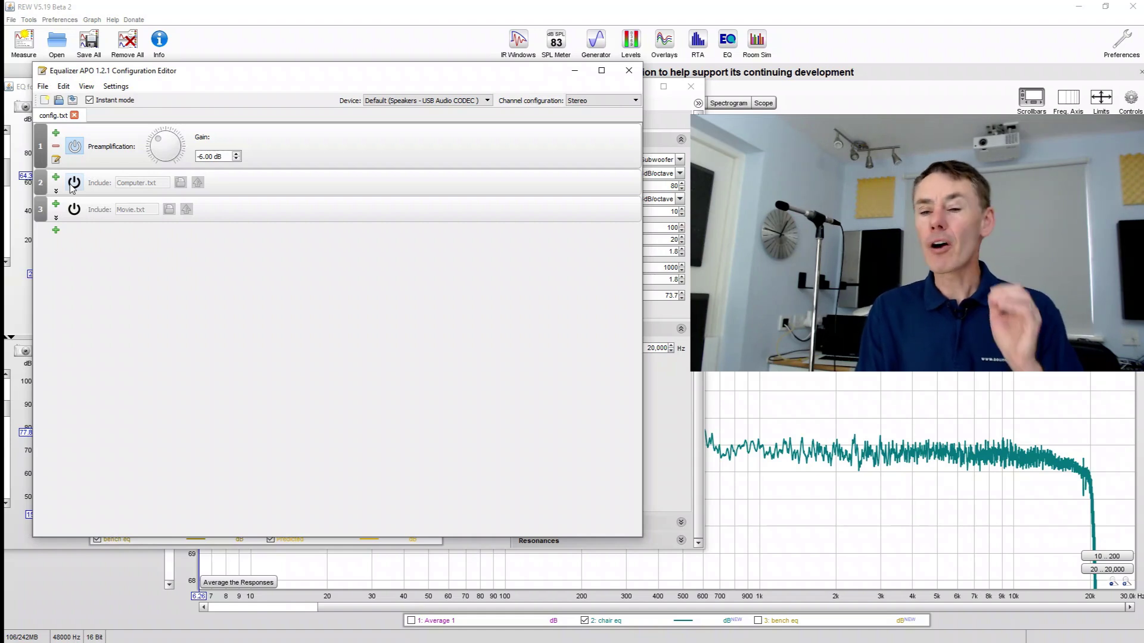
pyautogui.click(72, 184)
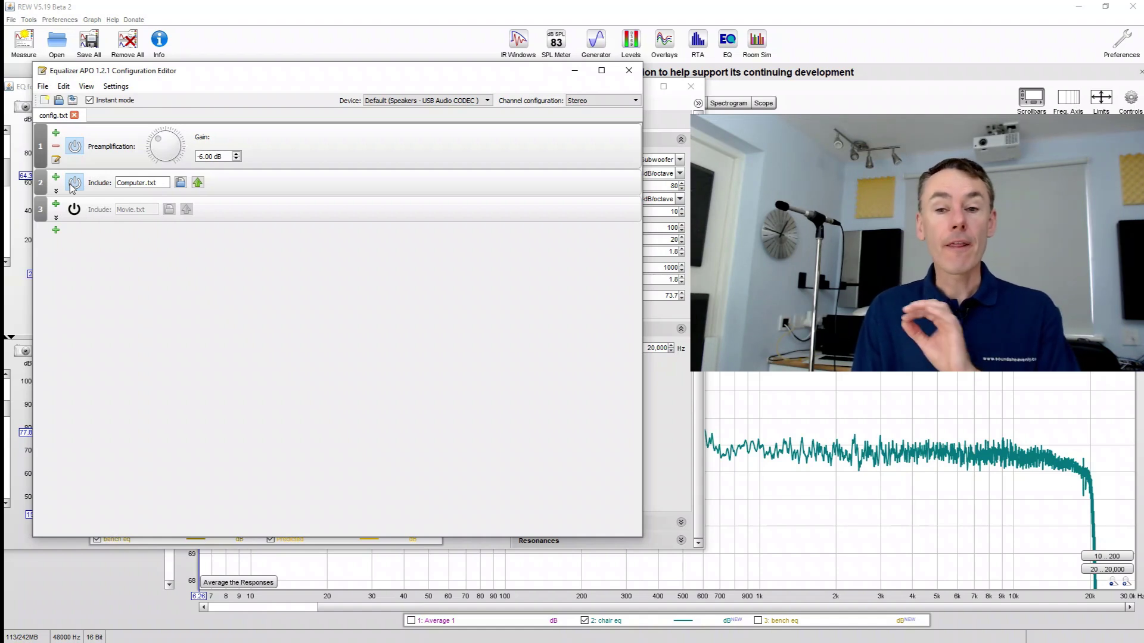
pyautogui.click(73, 184)
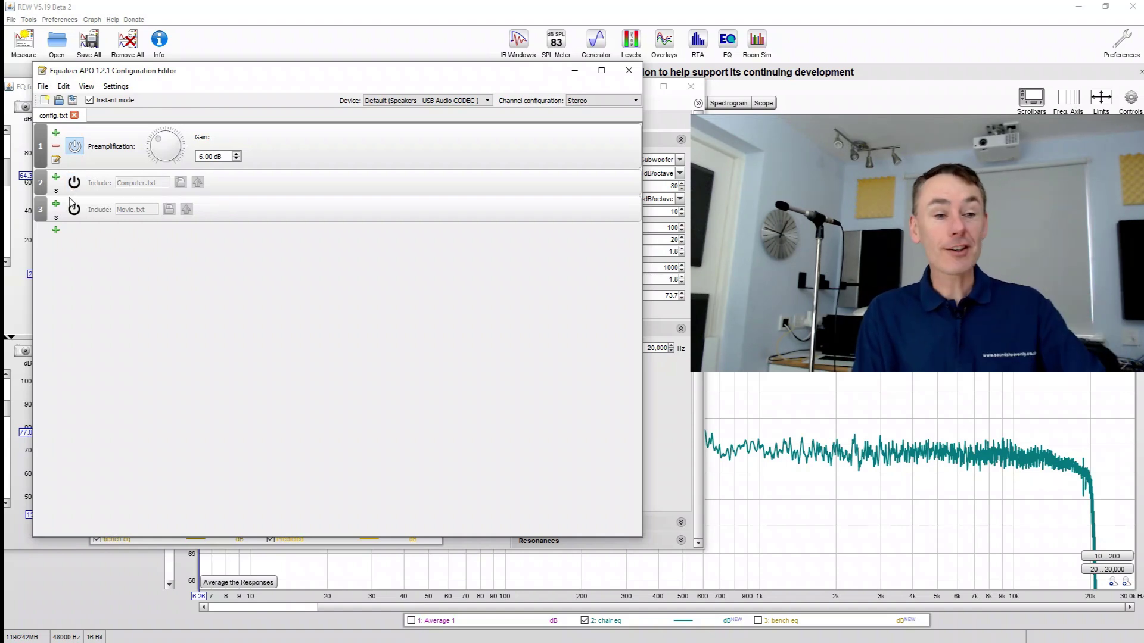
pyautogui.click(74, 209)
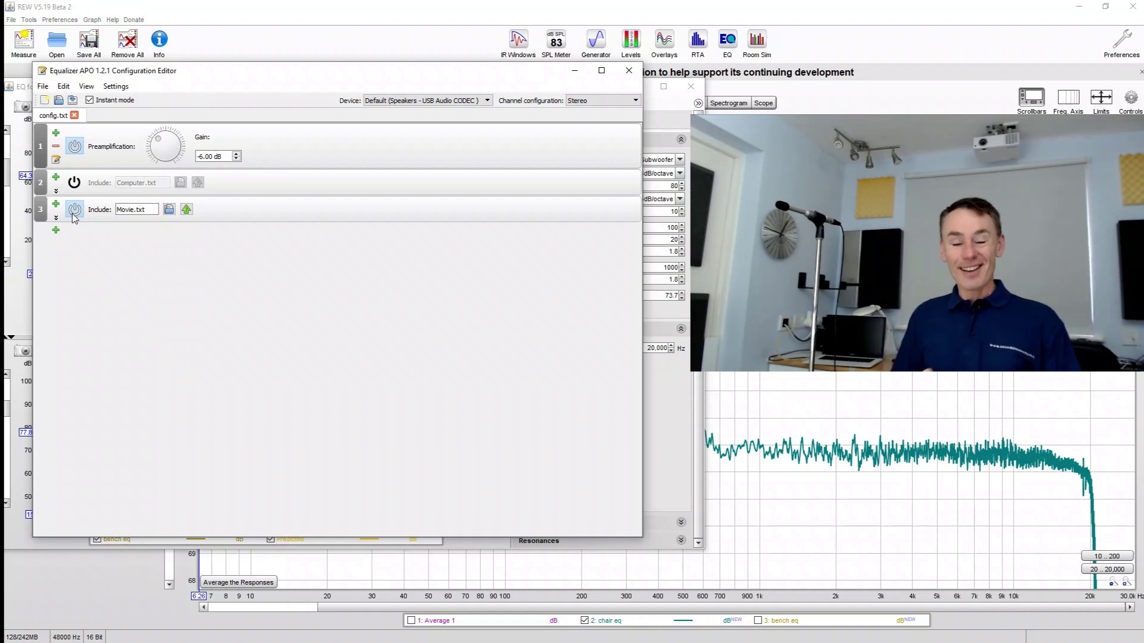
pyautogui.click(74, 210)
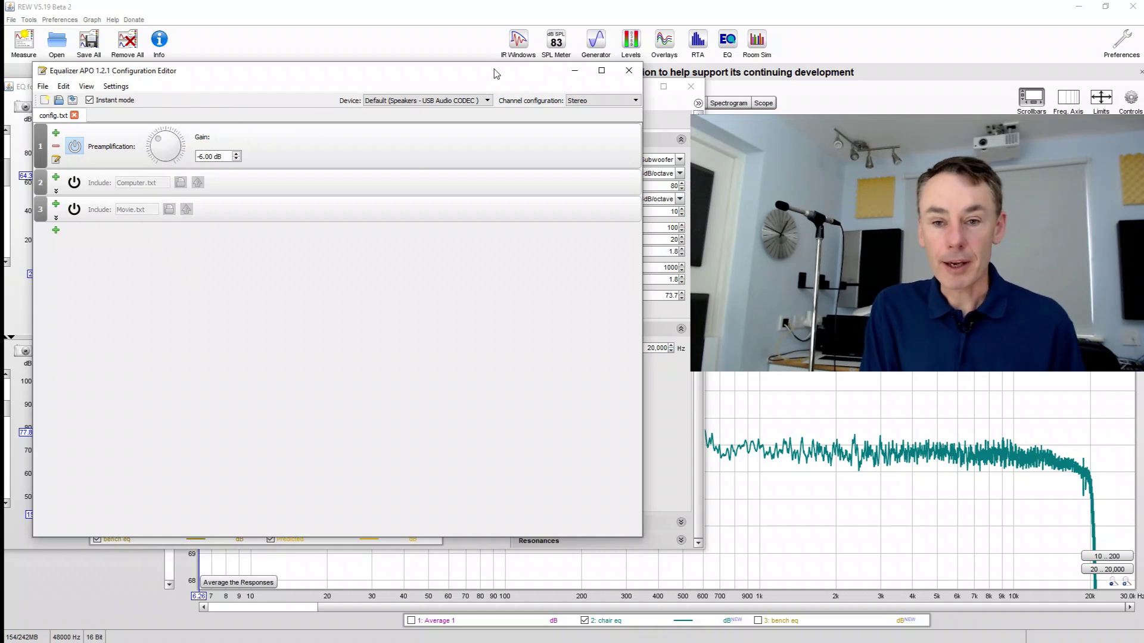
pyautogui.click(637, 74)
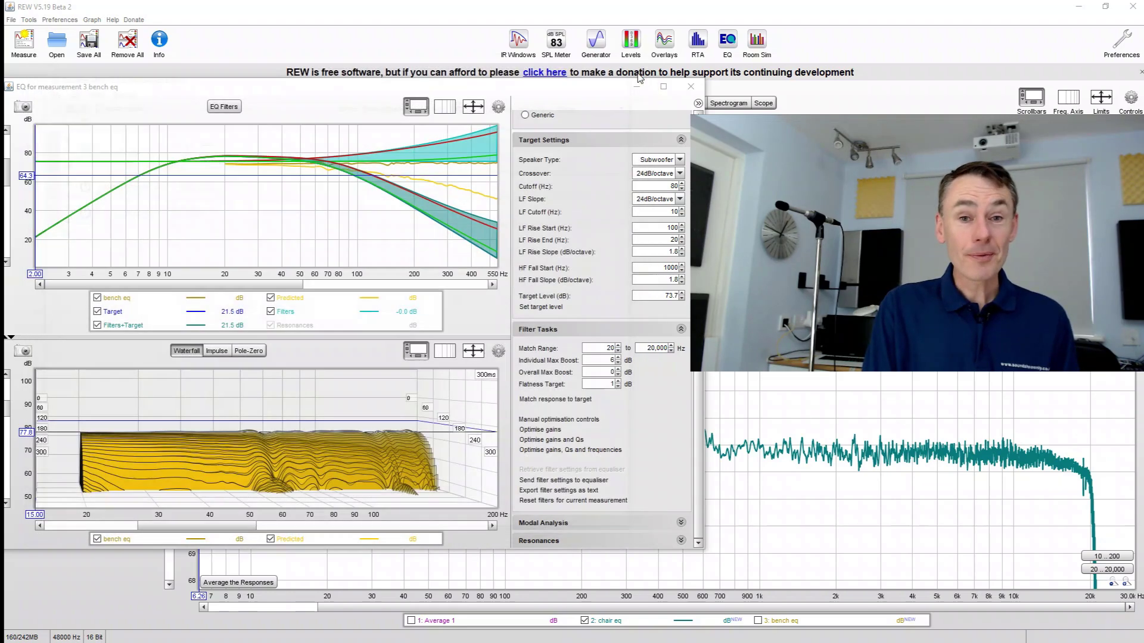